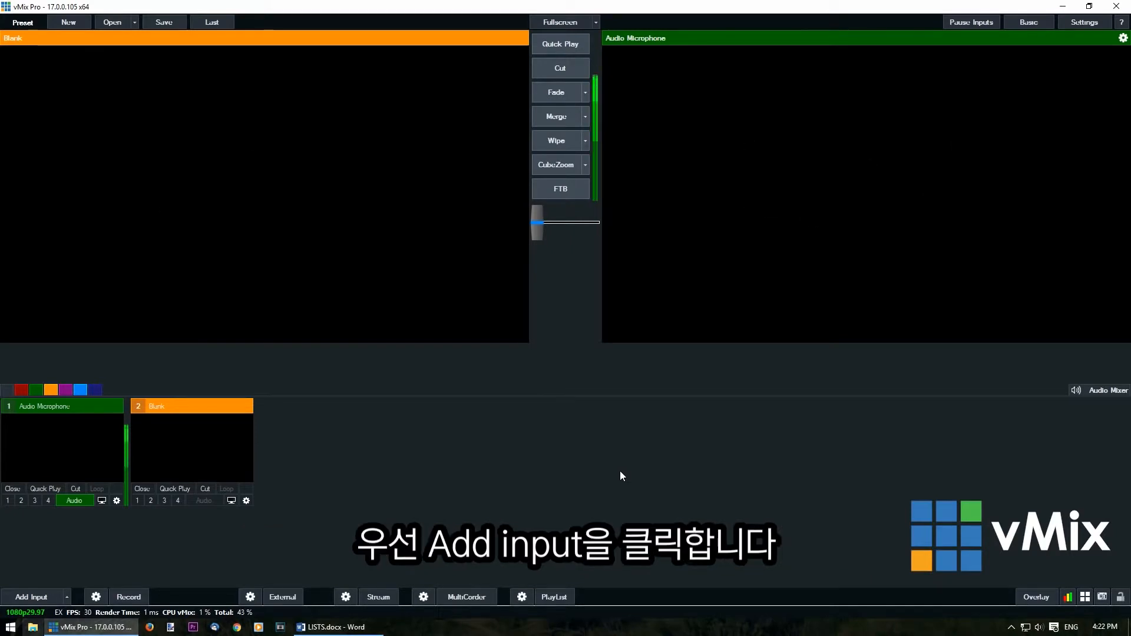
Start a new List input and add the two slow-motion-bouncy-balls/cascading-waterfalls clips, the hot-air-balloons clip and staggered-waterfalls-4_.mp4 from the vMix Videos folder
left_click(47, 596)
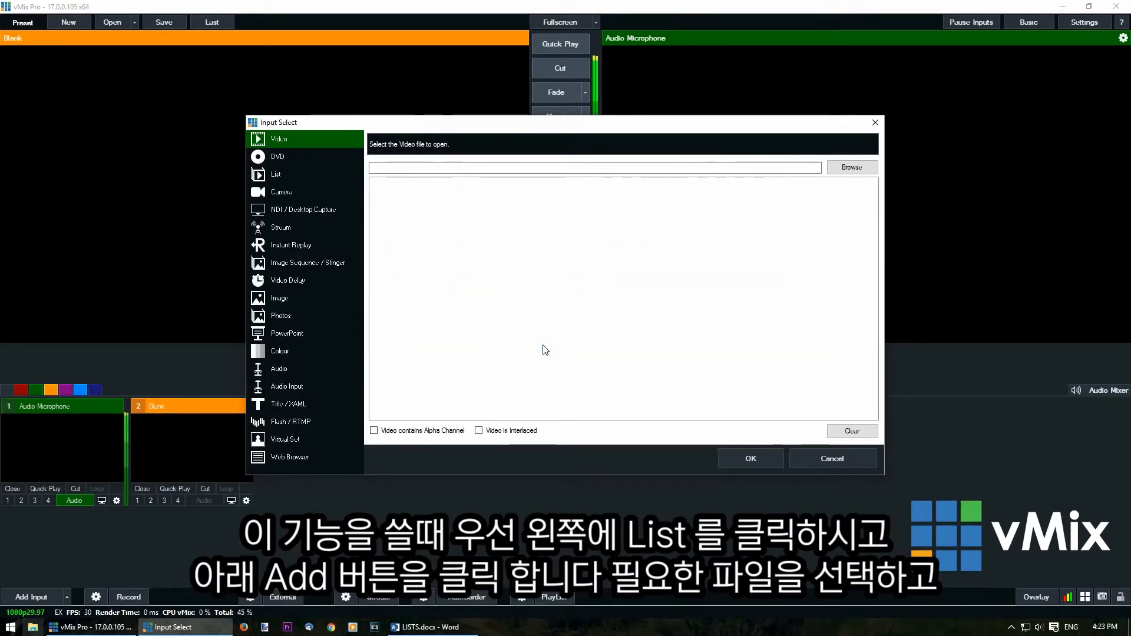
left_click(328, 178)
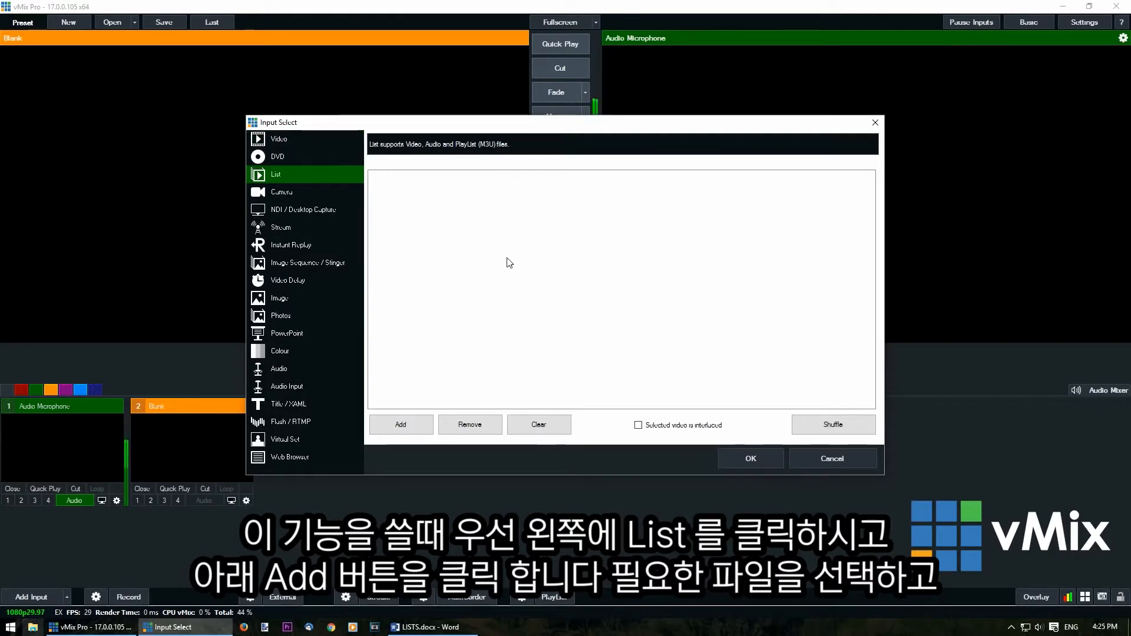
left_click(402, 424)
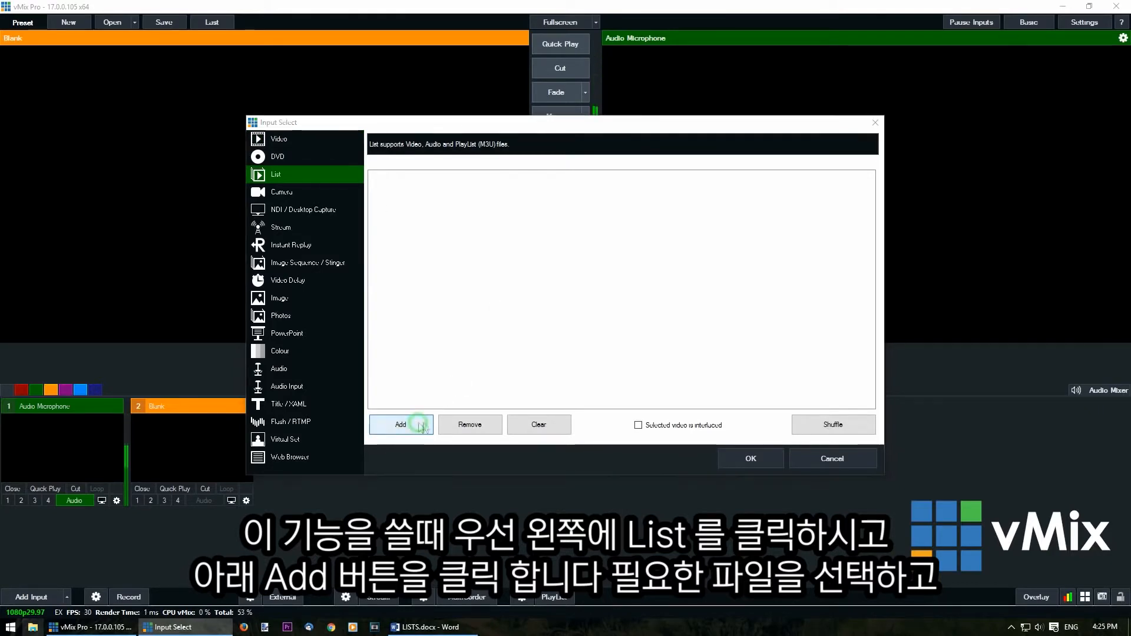
left_click_drag(631, 436, 563, 262)
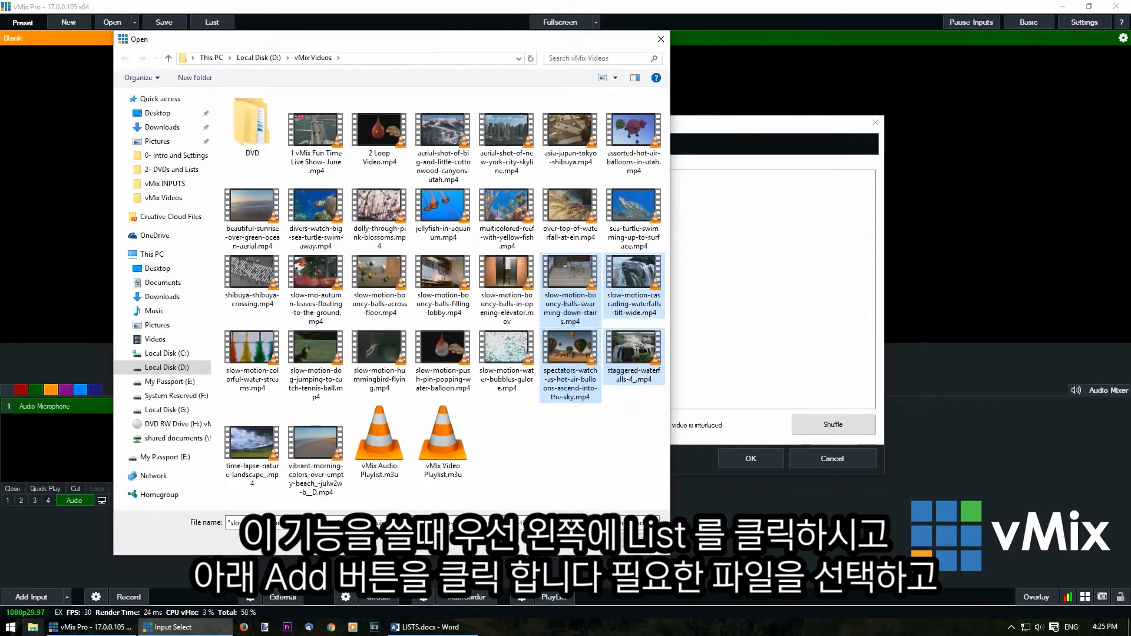
key("Return")
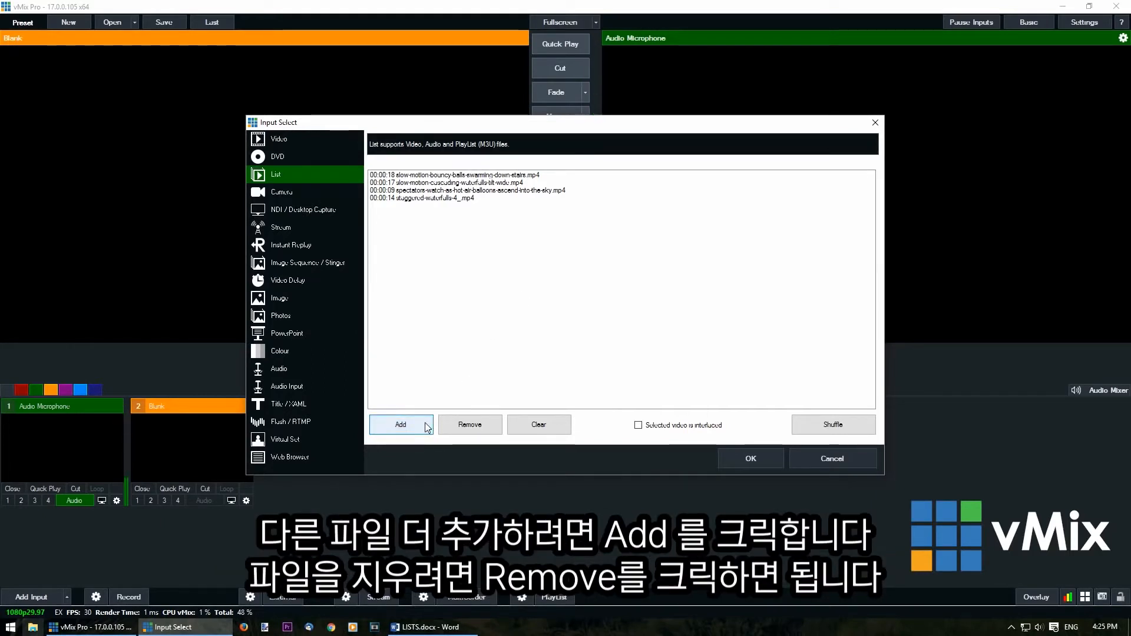
Remove staggered-waterfalls-4_.mp4 from the new list and clear all the remaining videos
left_click(456, 198)
left_click(470, 425)
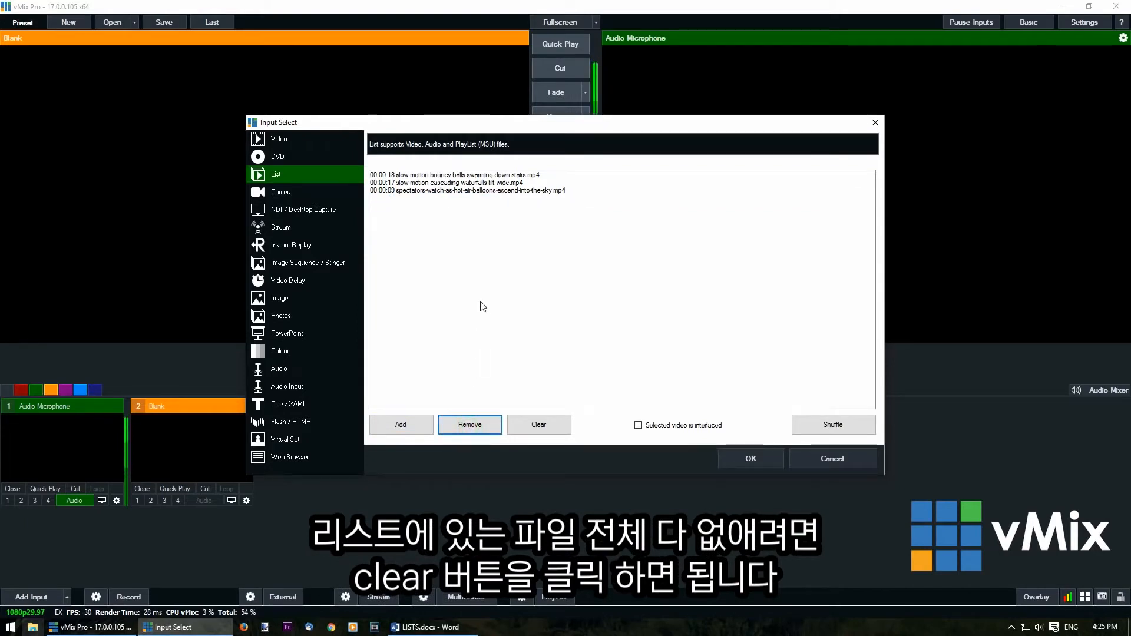
left_click(541, 425)
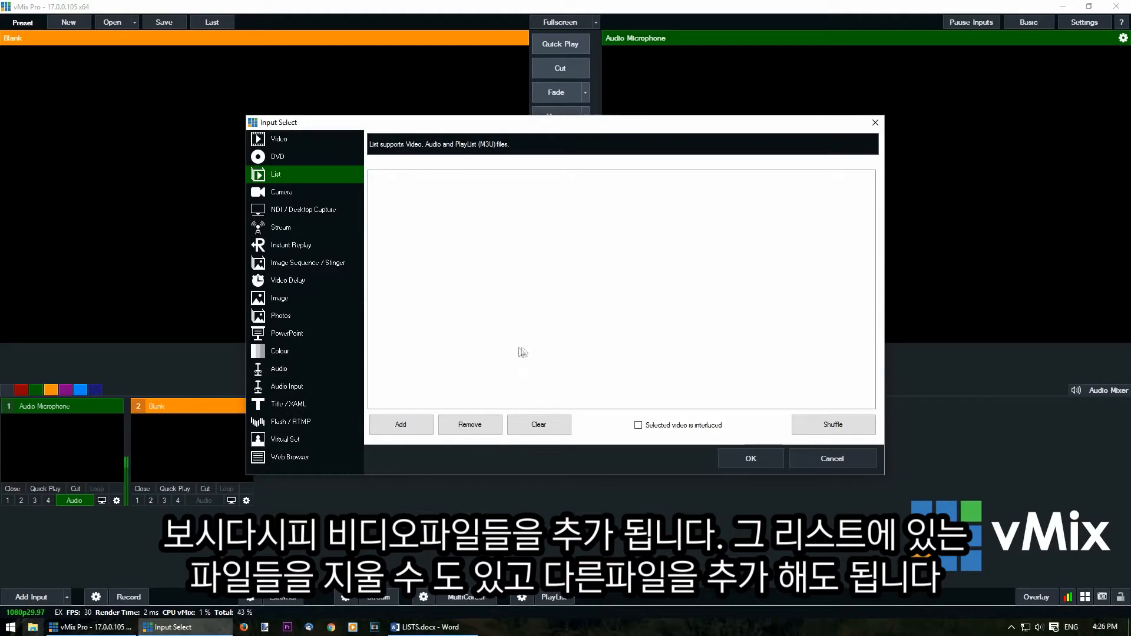
Fill the empty list with the videos of the playlist file vMix Video Playlist.m3u
left_click(418, 422)
double_click(431, 462)
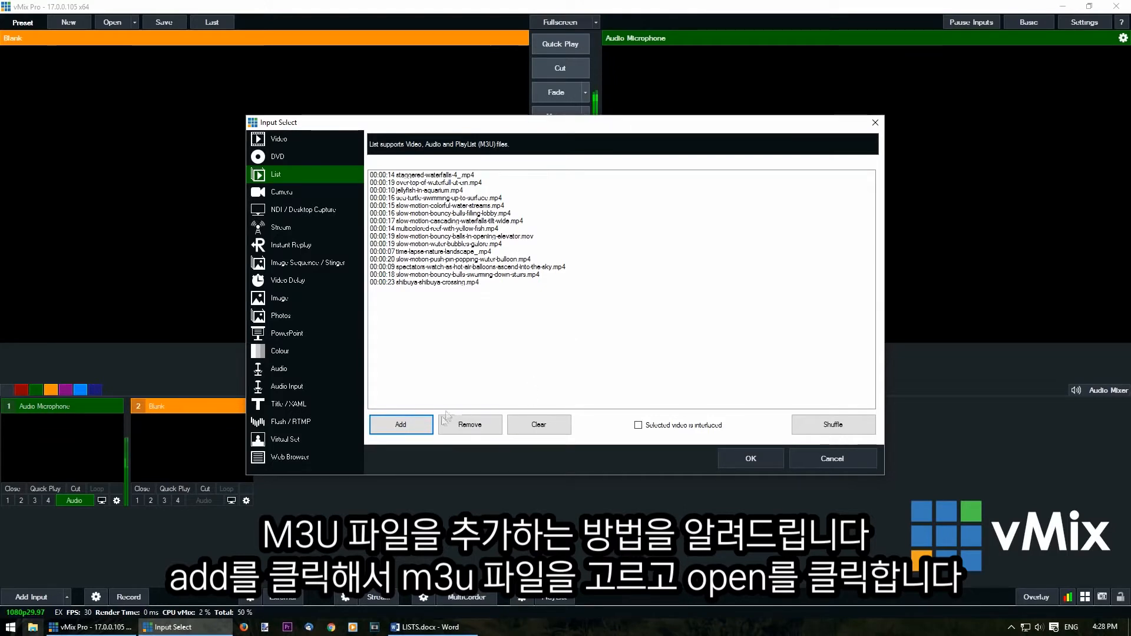
left_click(425, 427)
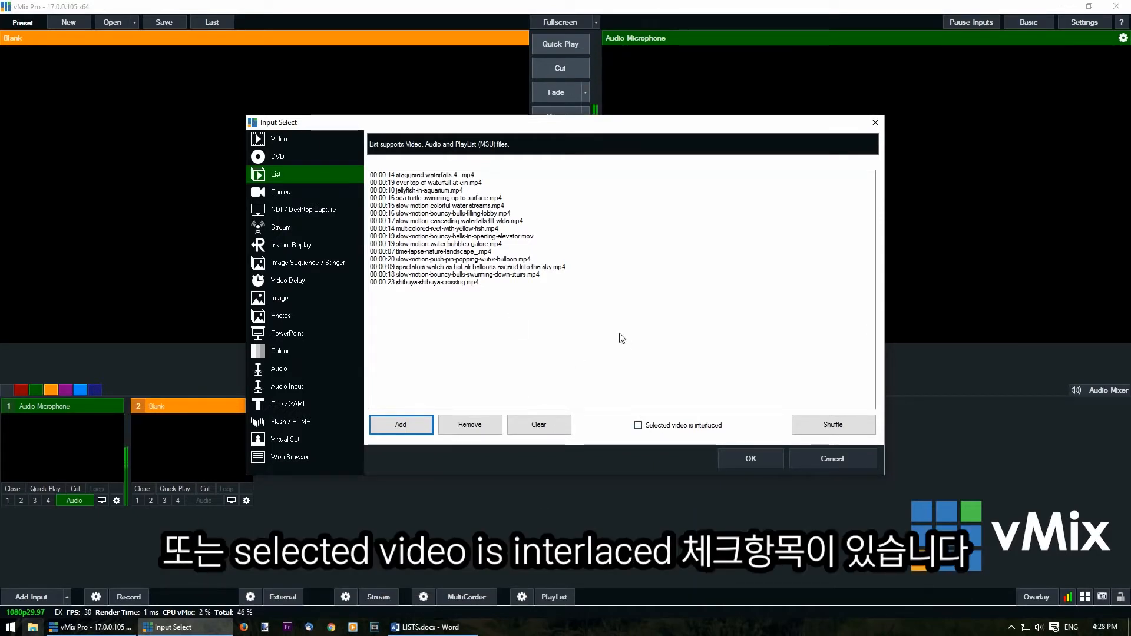
Mark shibuya-shibuya-crossing.mp4 in the list as an interlaced video
left_click(496, 283)
left_click(638, 425)
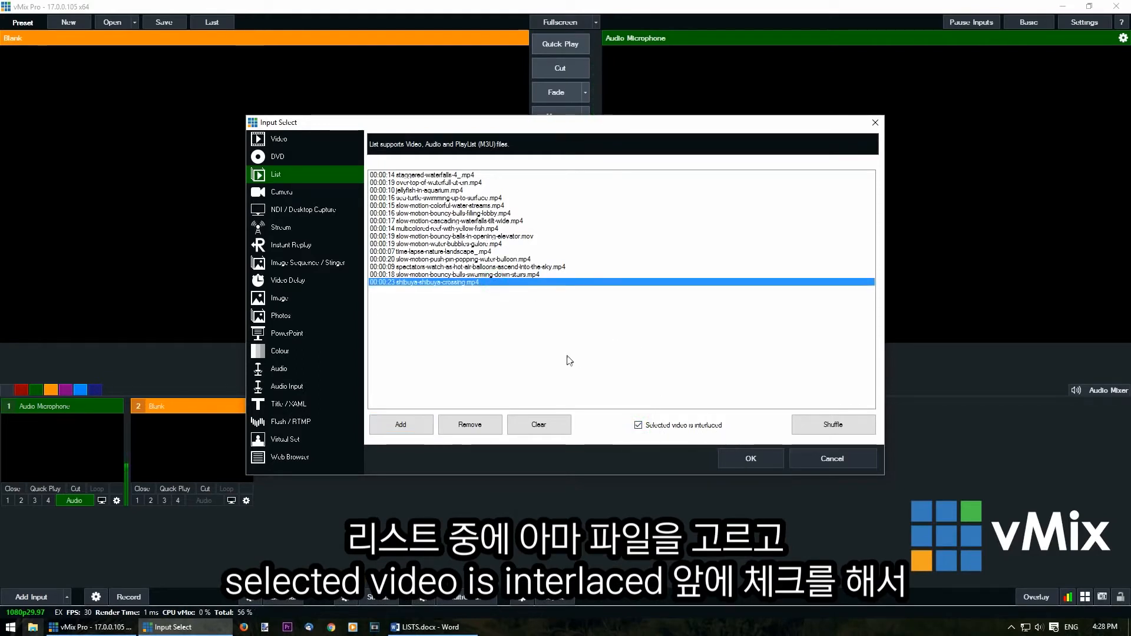
mouse_move(533, 274)
left_mouse_down()
mouse_move(531, 244)
mouse_move(518, 284)
left_mouse_up()
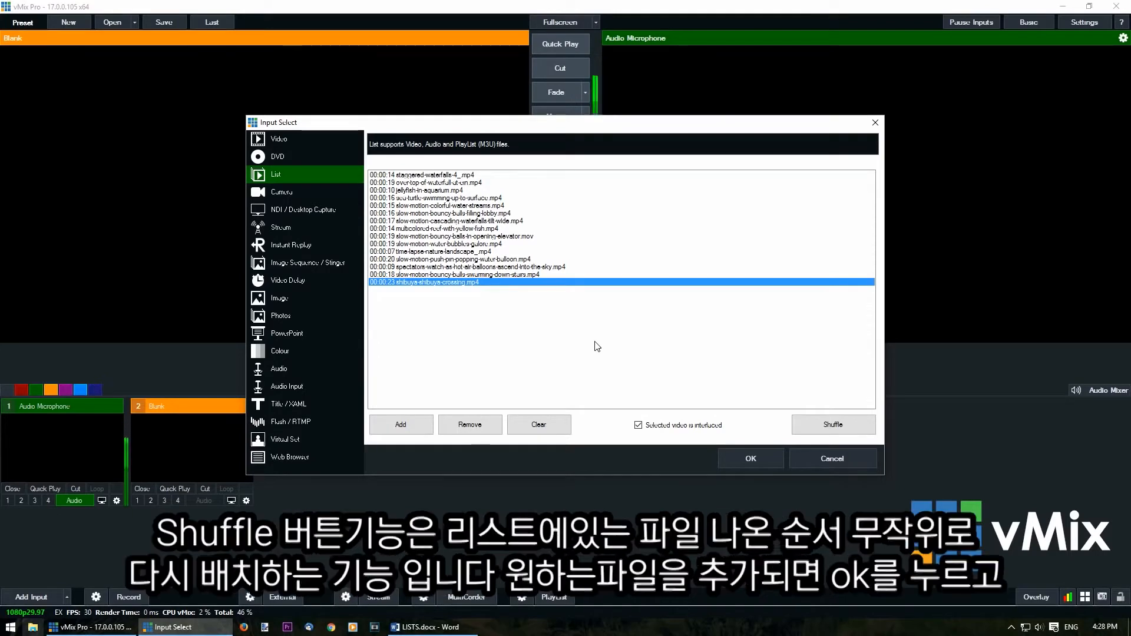
Shuffle the order of the videos several times and create the List input
left_click(830, 425)
left_click(831, 425)
left_click(830, 425)
left_click(830, 425)
left_click(831, 425)
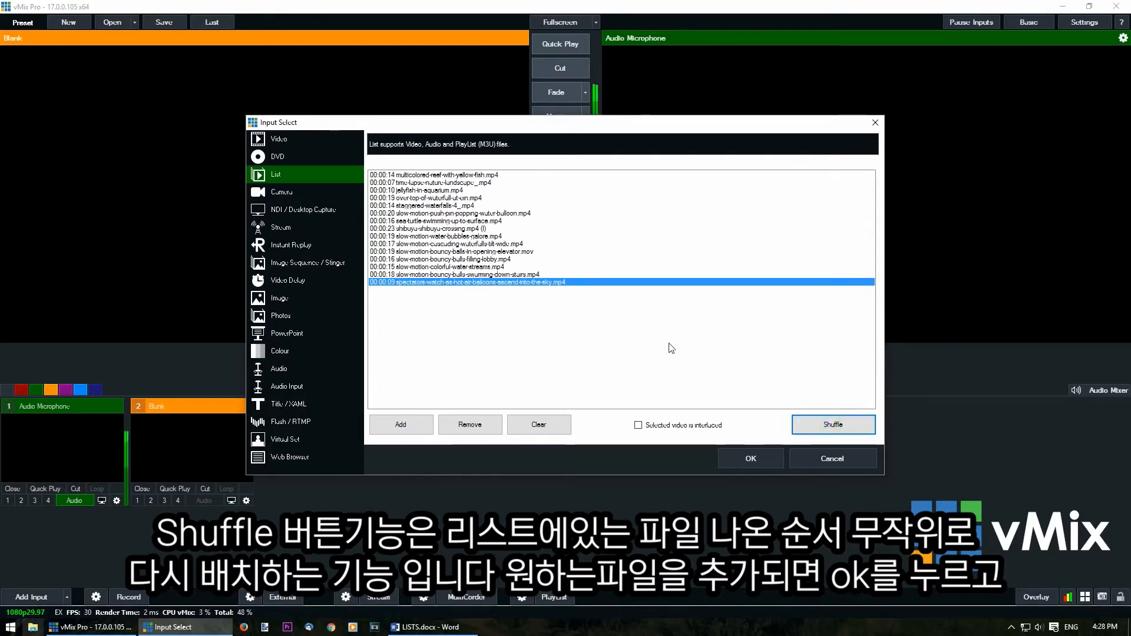
left_click(746, 459)
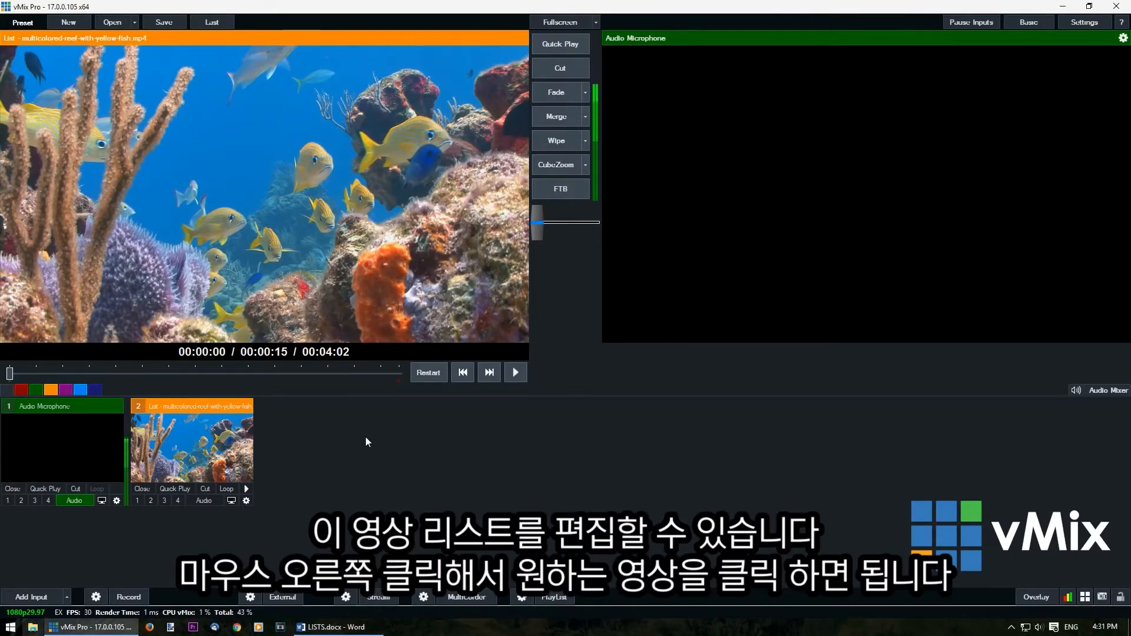
Switch the previewed list to time-lapse-nature-landscape_.mp4 and open the list's items for editing
right_click(352, 262)
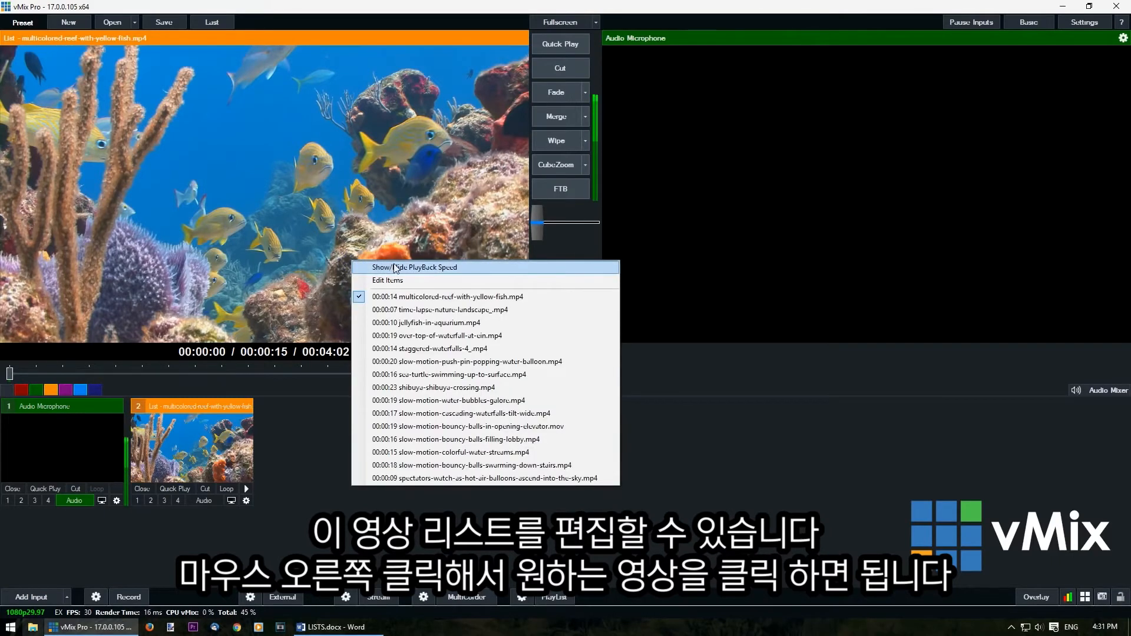
left_click(416, 311)
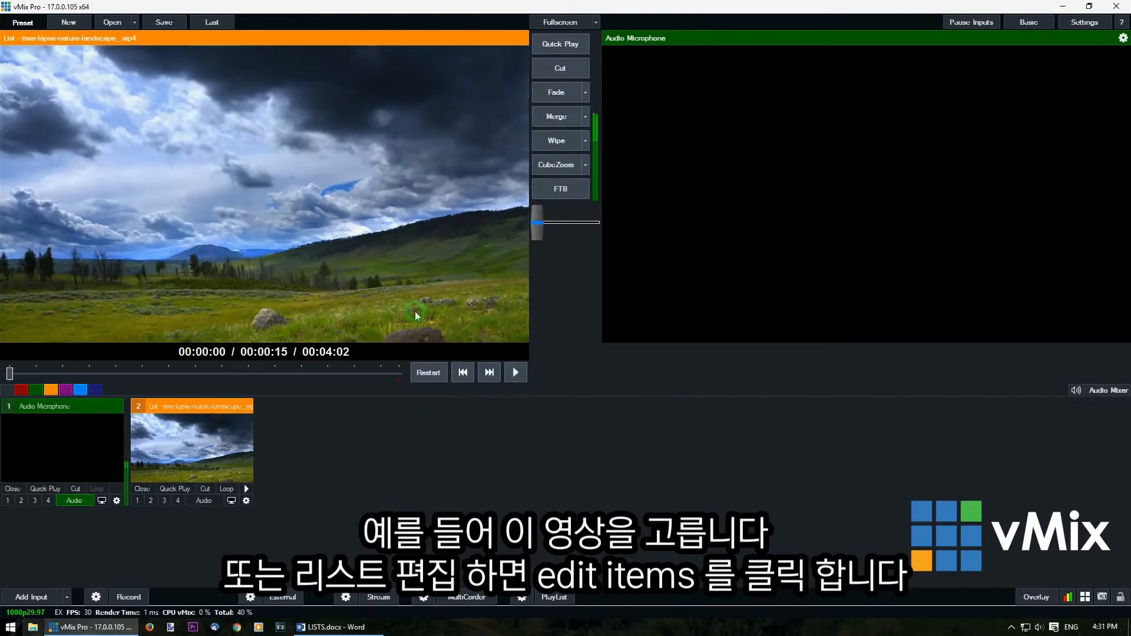
right_click(380, 300)
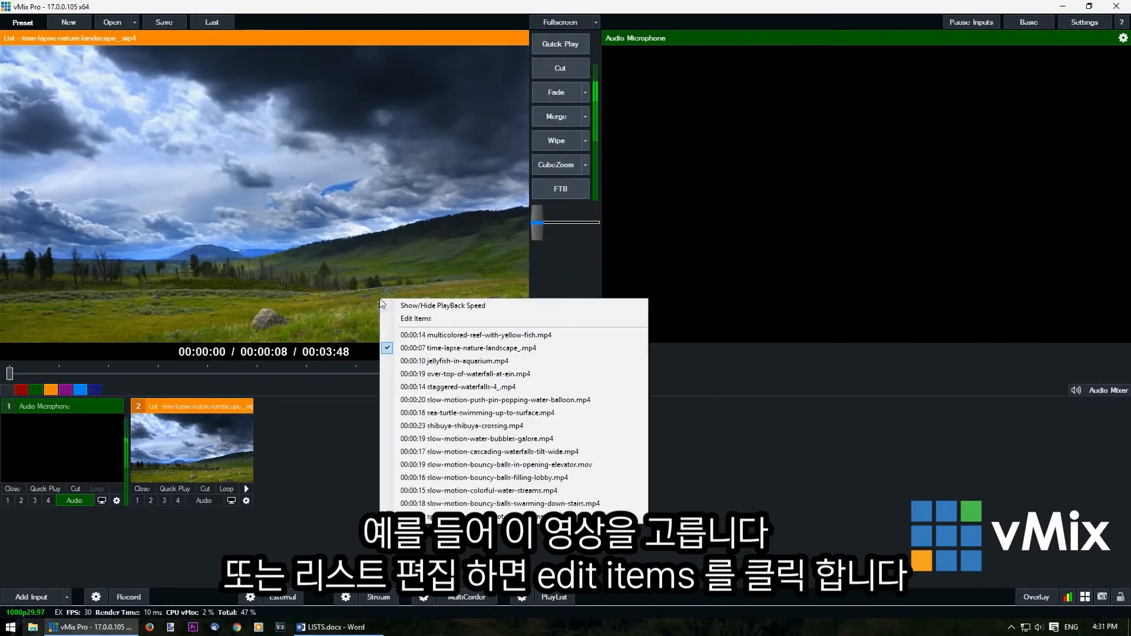
left_click(416, 319)
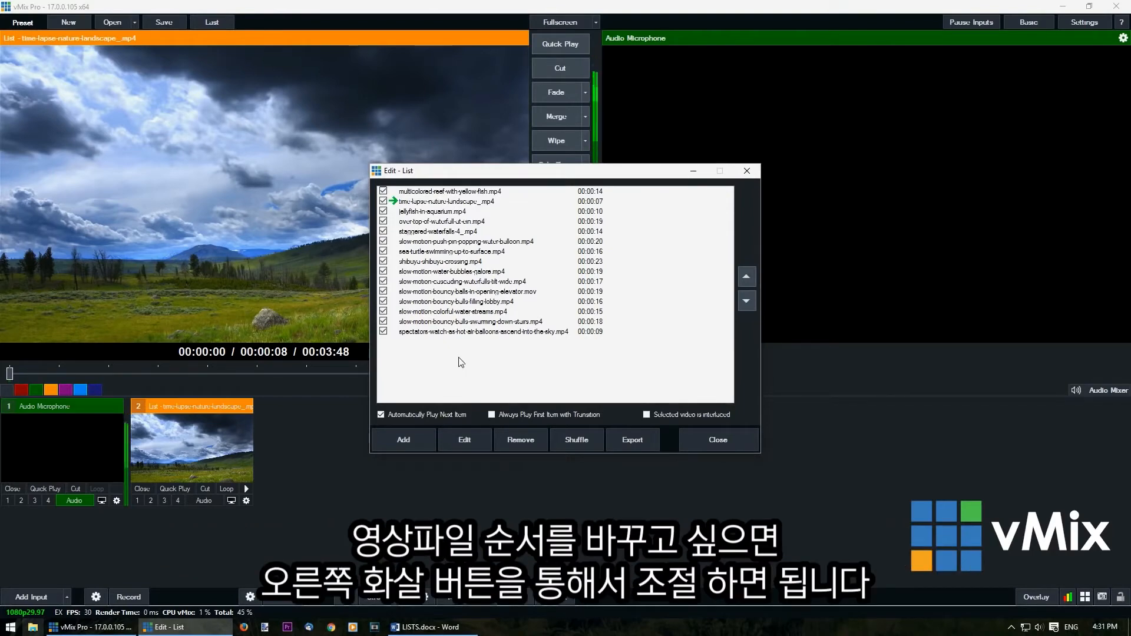
Move slow-motion-push-pin-popping-water-balloon.mp4 up to fourth place in the list, directly below jellyfish-in-aquarium.mp4
left_click(495, 241)
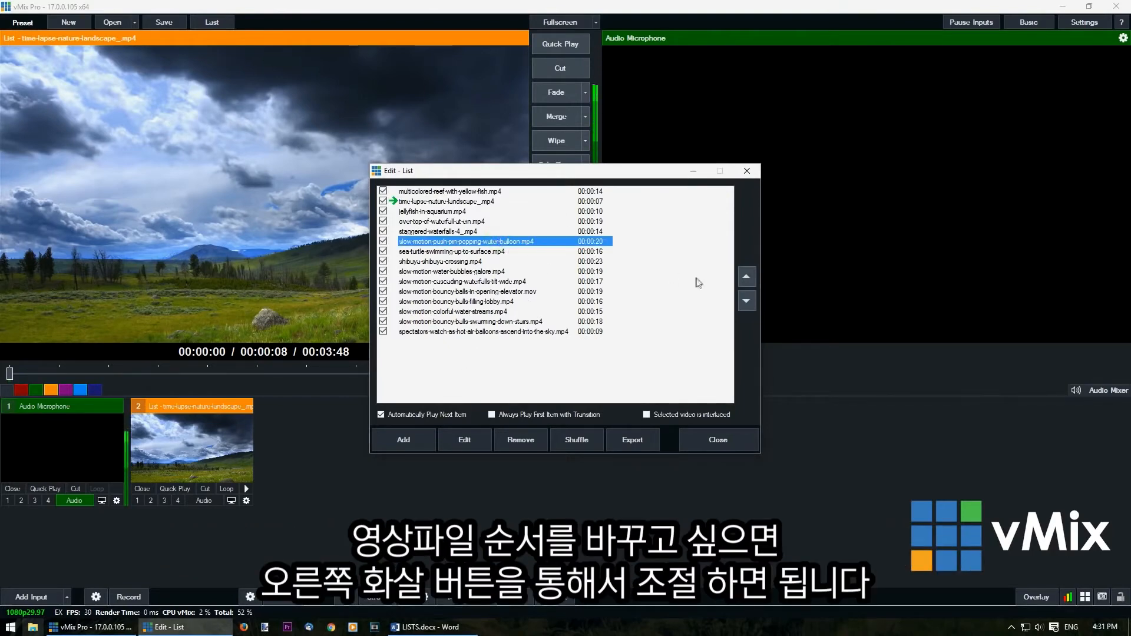
left_click(746, 277)
left_click(746, 276)
left_click(747, 277)
left_click(746, 301)
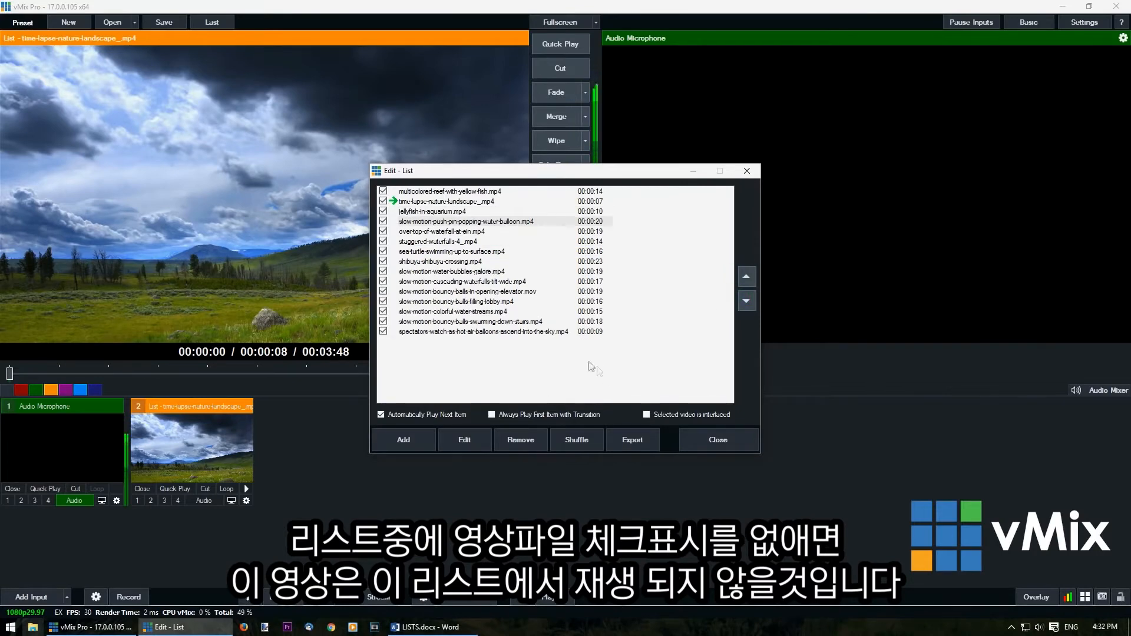
Disable playback of sea-turtle-swimming-up-to-surface.mp4 and remove slow-motion-push-pin-popping-water-balloon.mp4 from the list
left_click(383, 252)
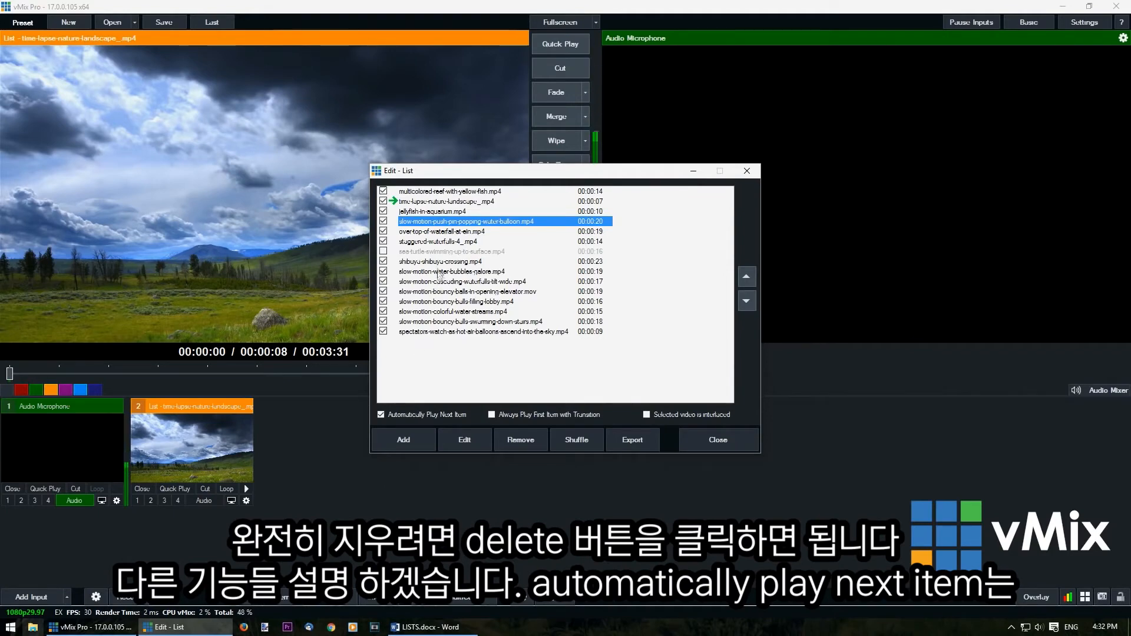
left_click(532, 440)
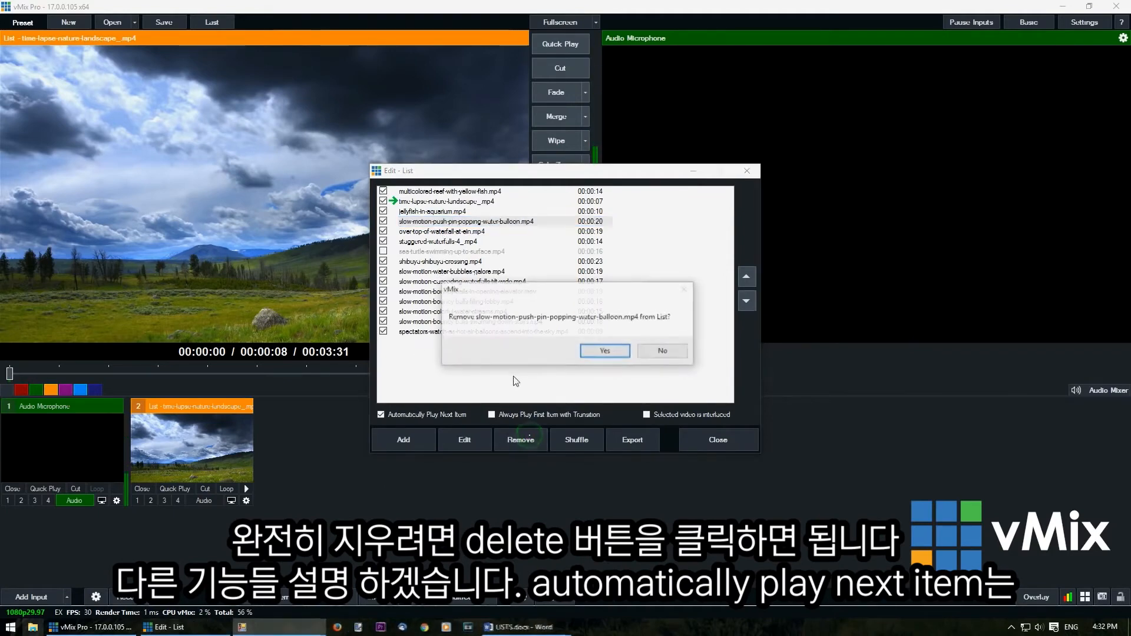
left_click(607, 353)
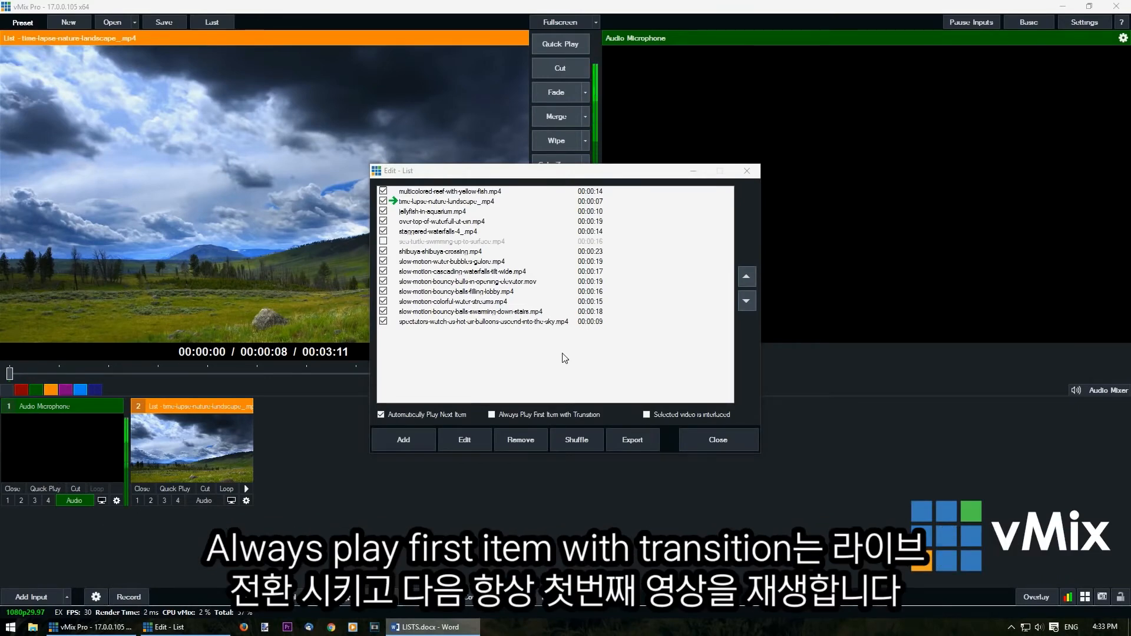
left_click(564, 361)
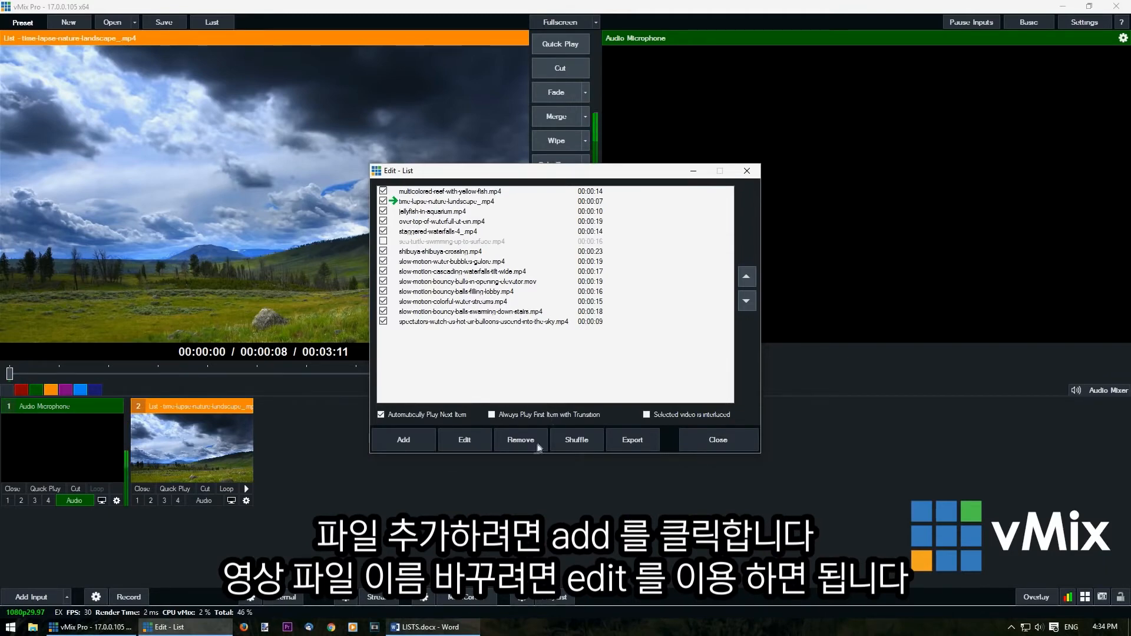
left_click(420, 439)
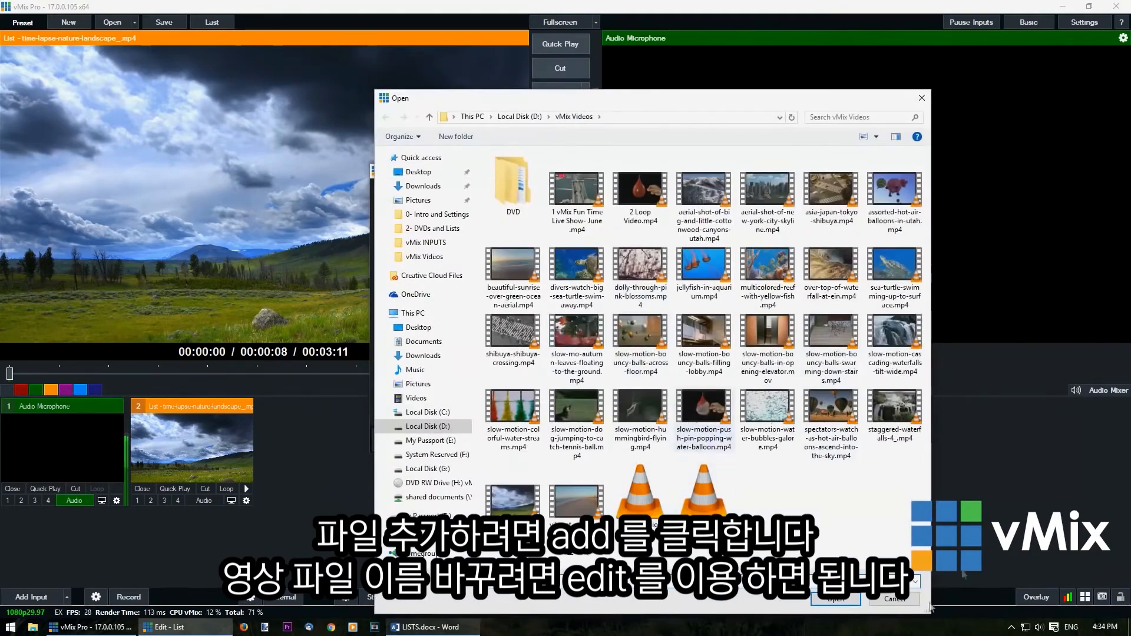
left_click(912, 597)
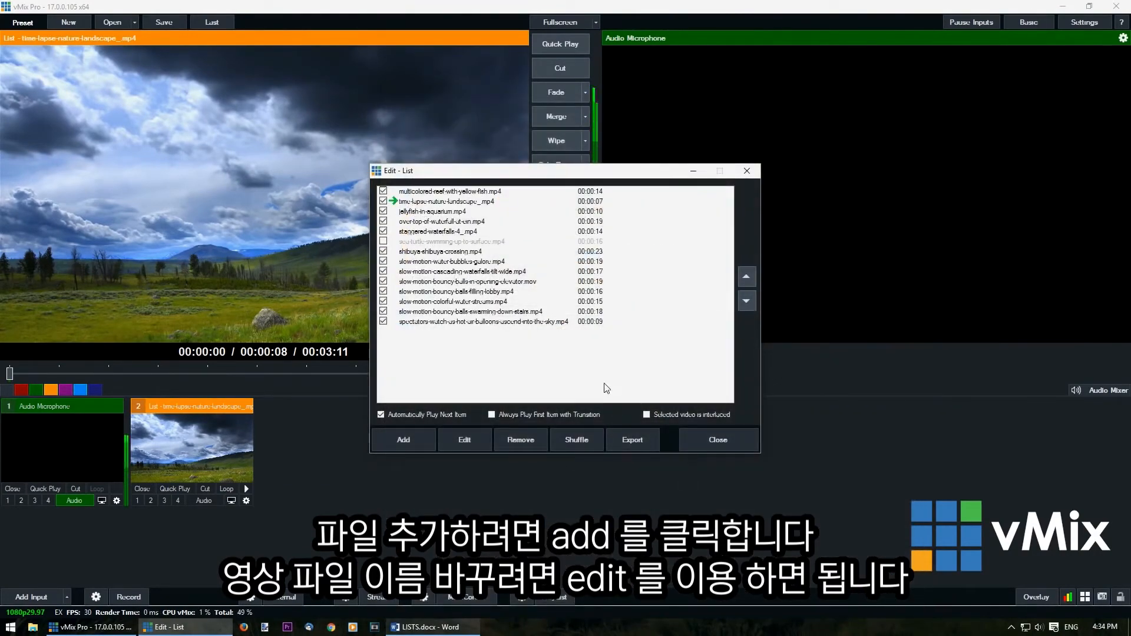
left_click(462, 302)
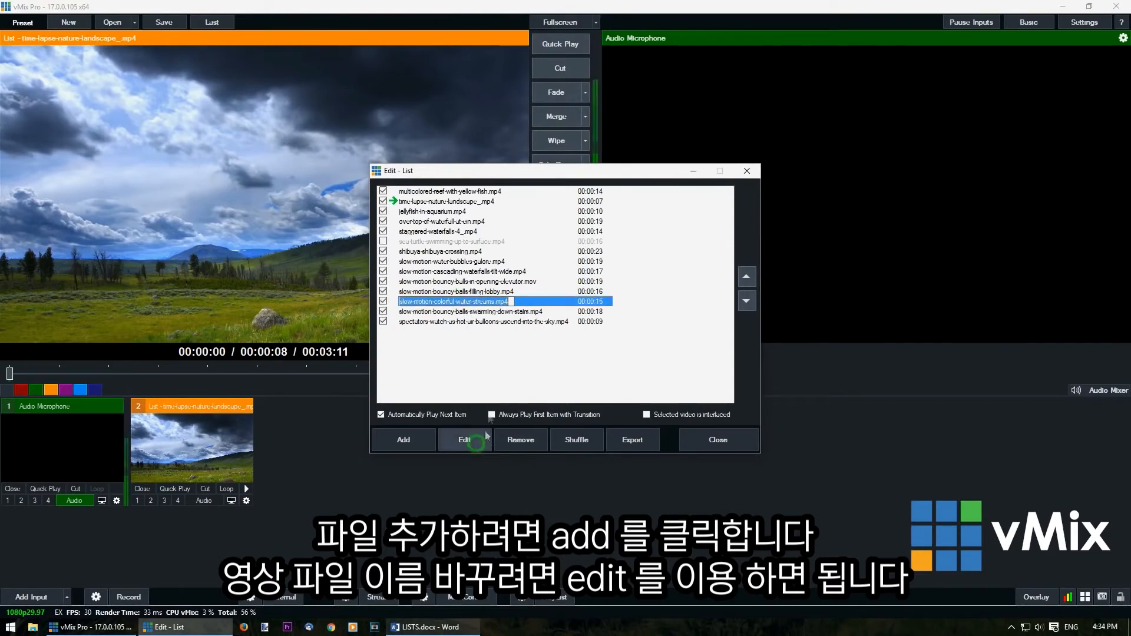
left_click(479, 357)
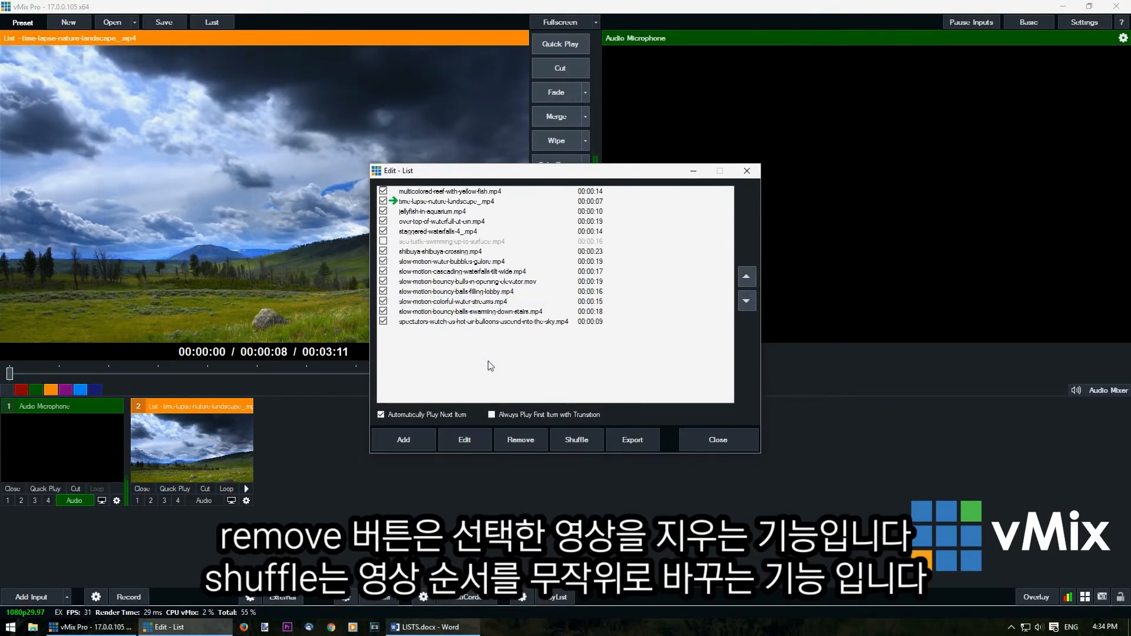
left_click(476, 312)
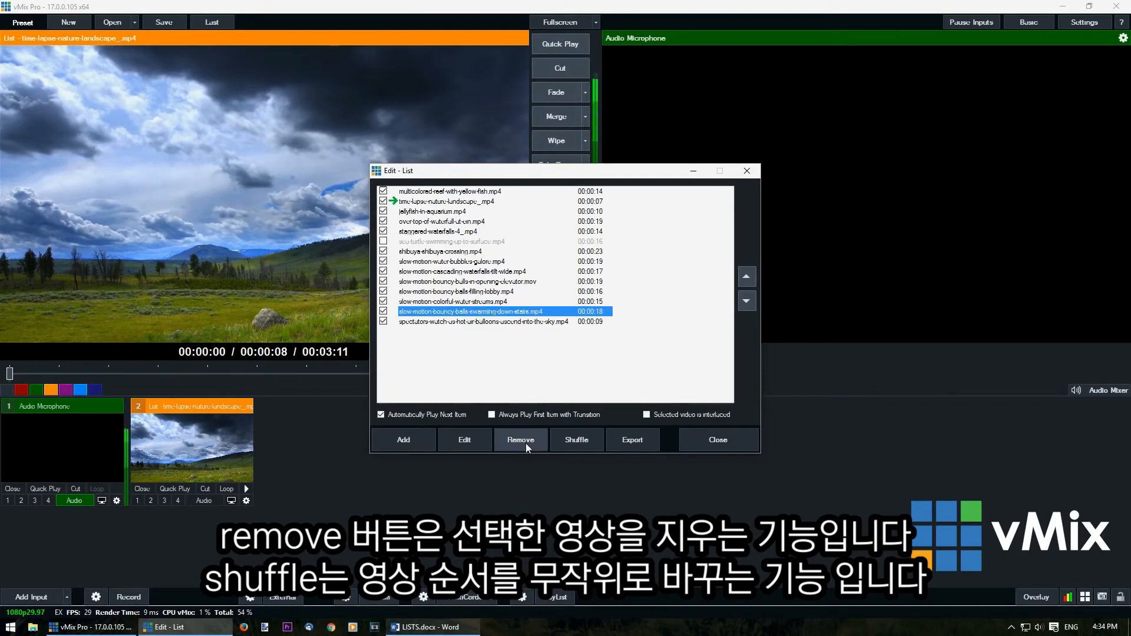
left_click(523, 358)
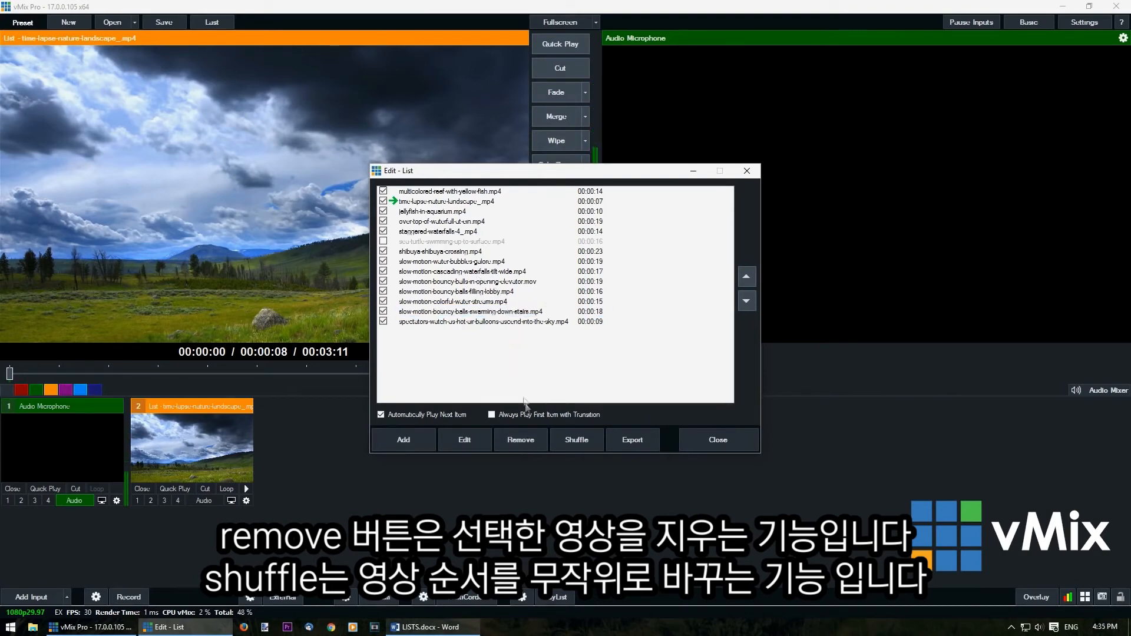
Shuffle the order of the list's items twice and close the list editor
left_click(581, 441)
left_click(581, 441)
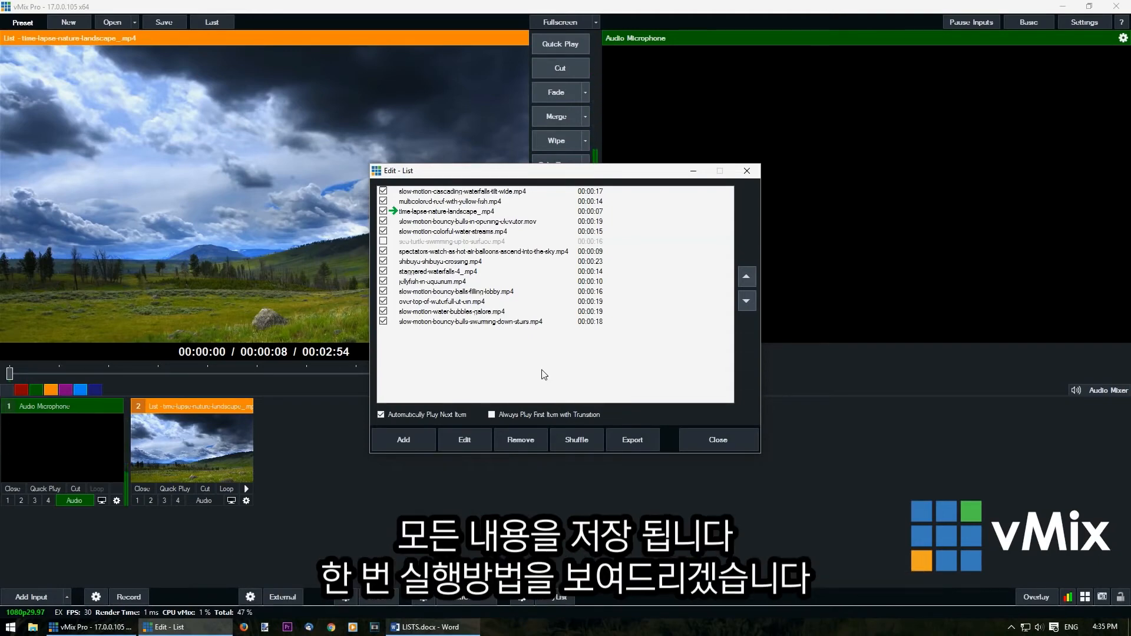
left_click(718, 441)
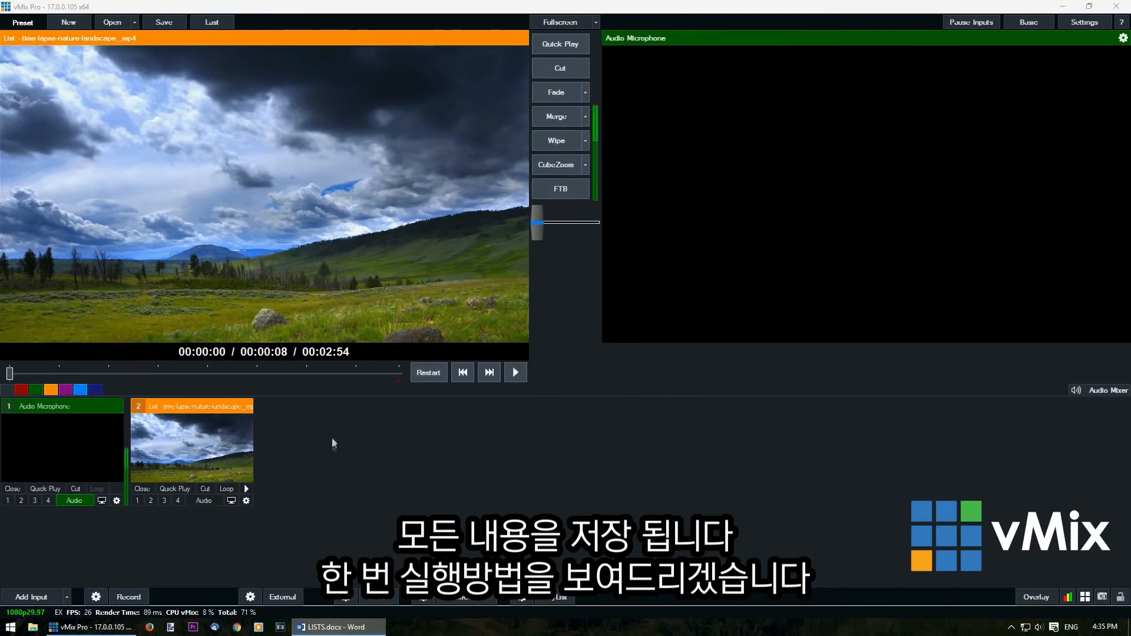
Cut the List input to the live output and change its clip to spectators-watch-as-hot-air-balloons-ascend-into-the-sky.mp4, skipping on to the next item
left_click(205, 489)
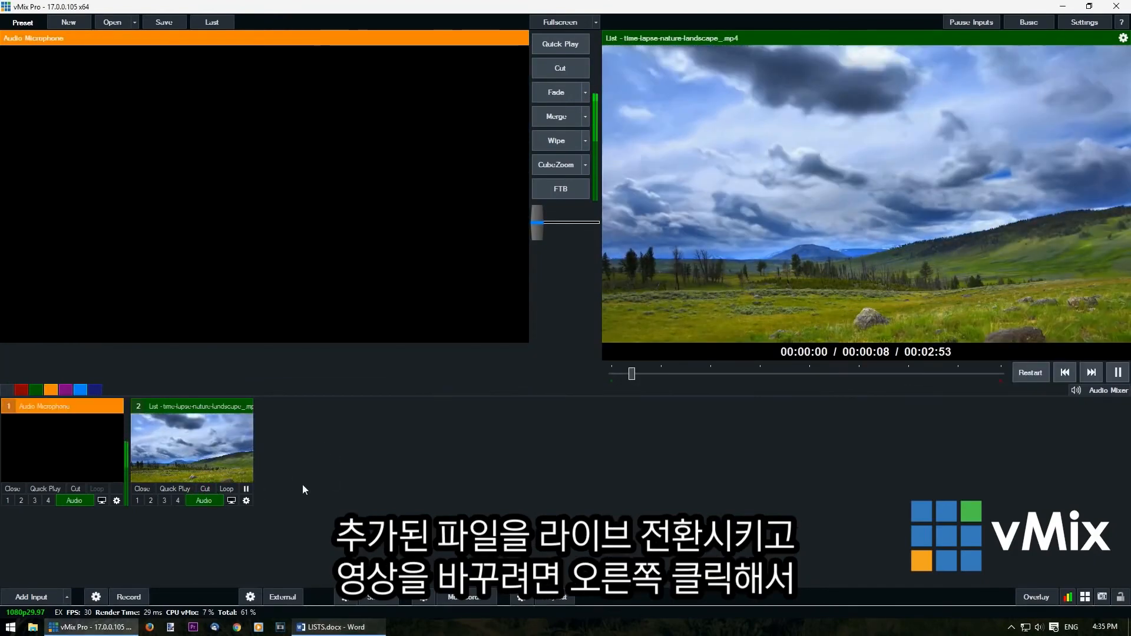
right_click(221, 406)
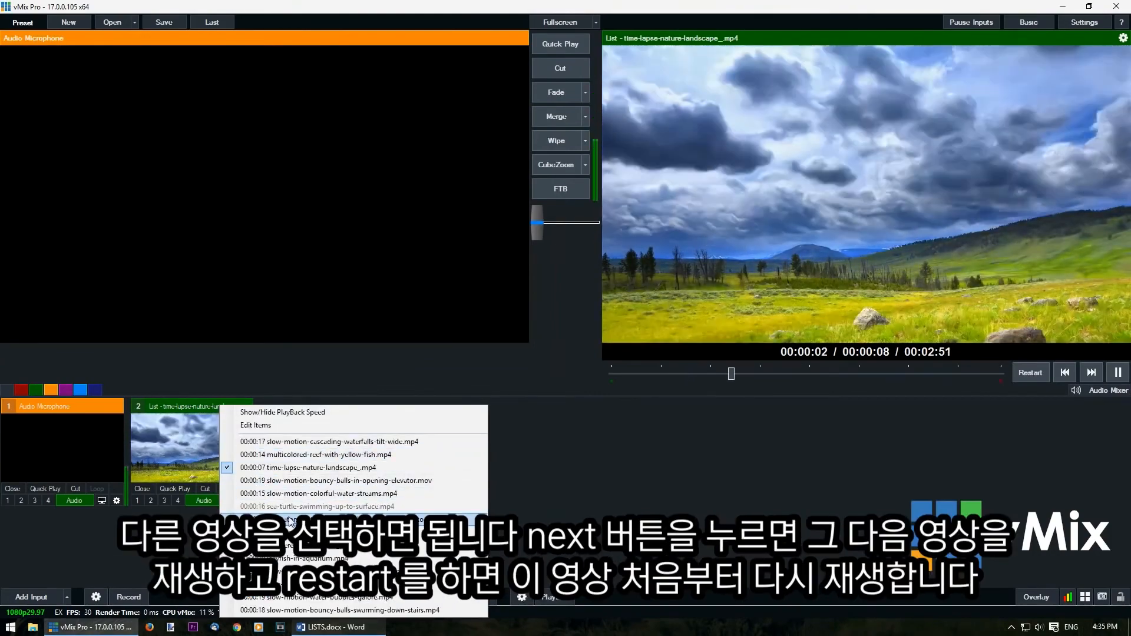
left_click(283, 519)
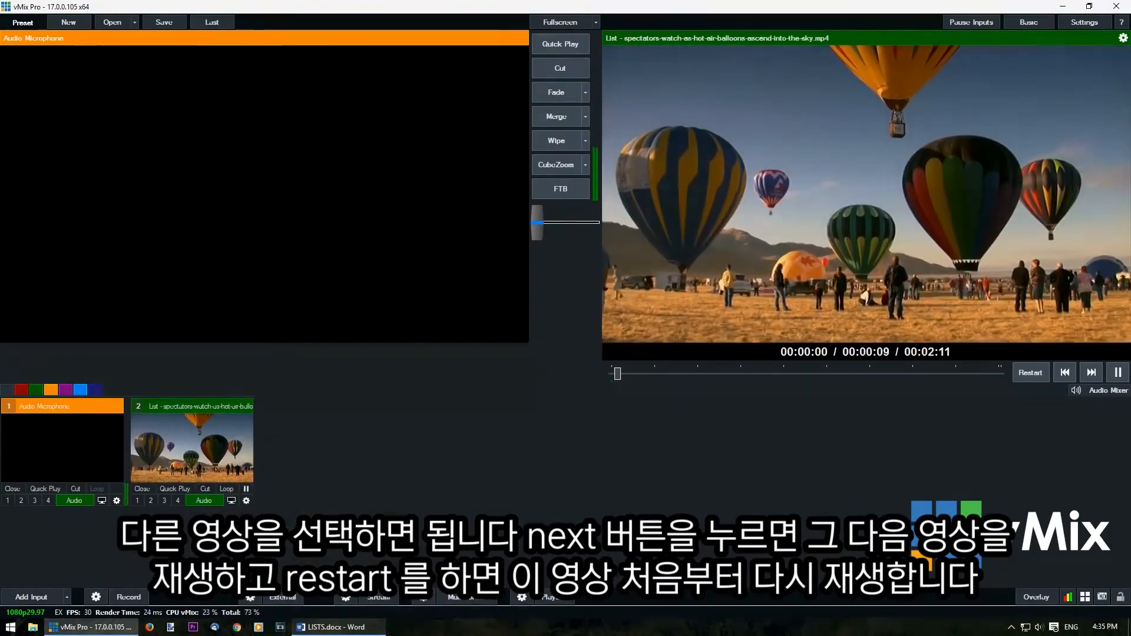
left_click(1092, 372)
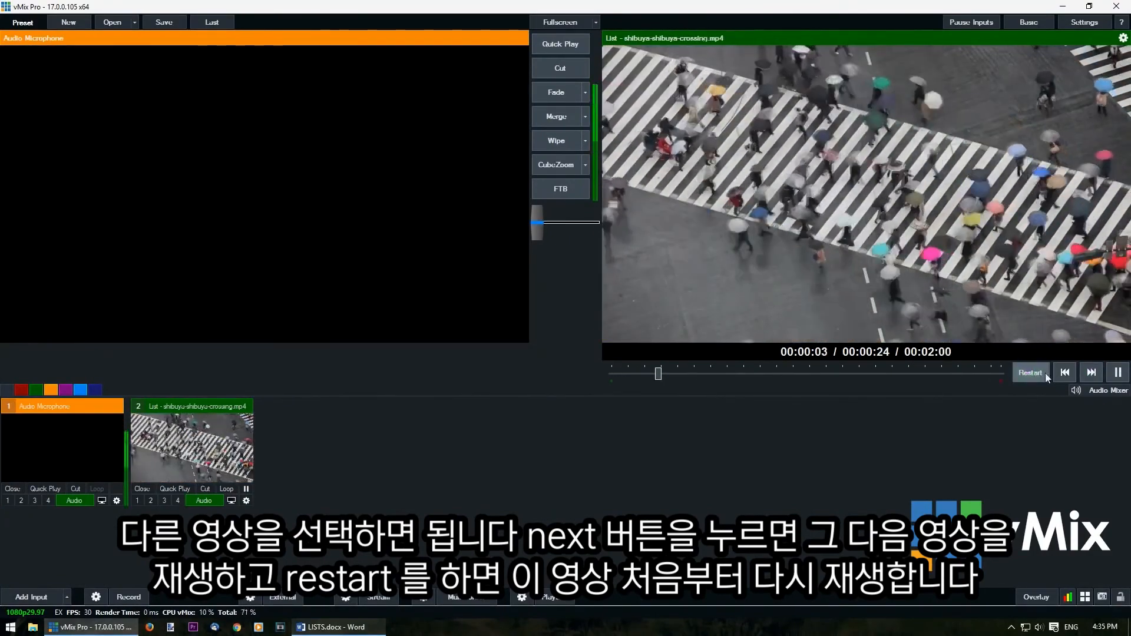
Restart the shibuya-shibuya-crossing.mp4 clip from its beginning and skip on to the list's next item
left_click(1046, 373)
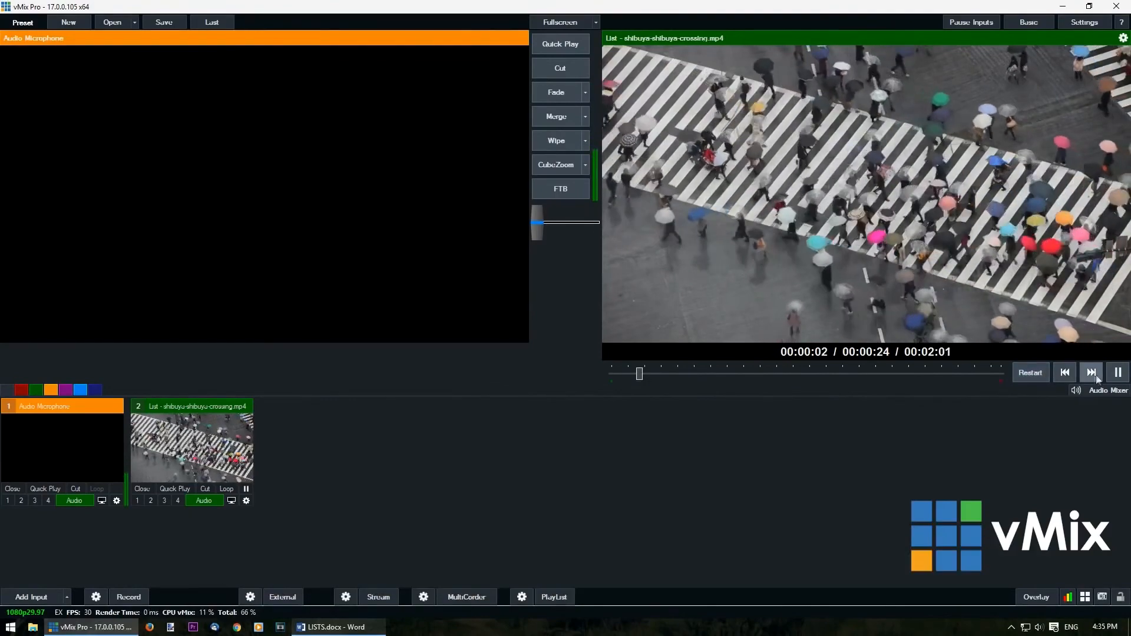
left_click(1095, 374)
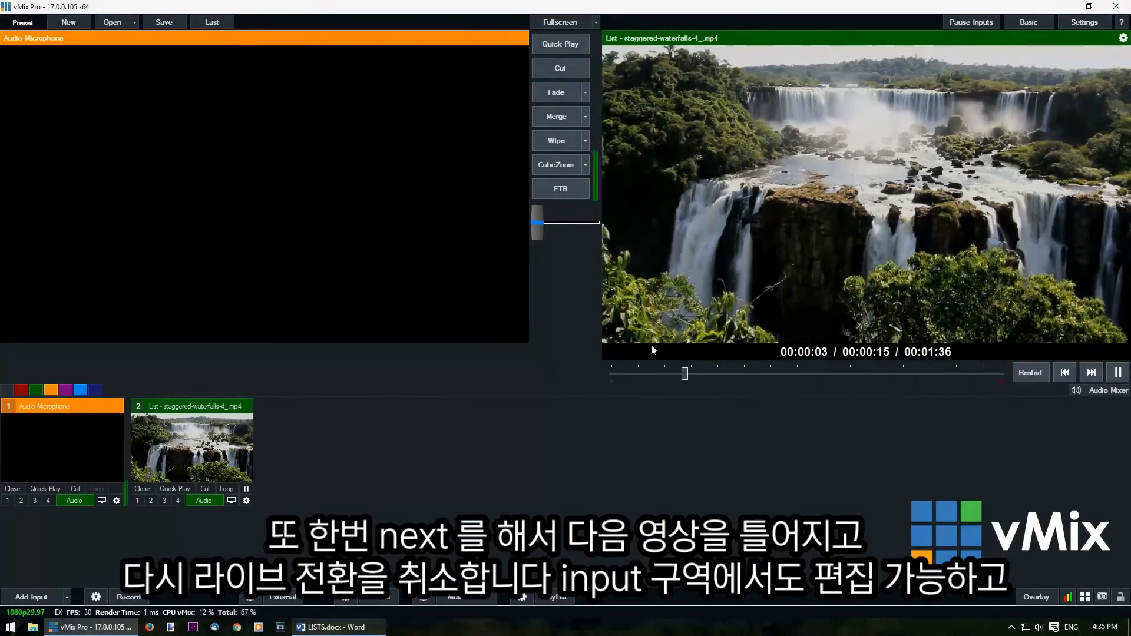
Cut the List input off the live output in favour of Audio Microphone and load Audio Microphone into the preview
left_click(560, 67)
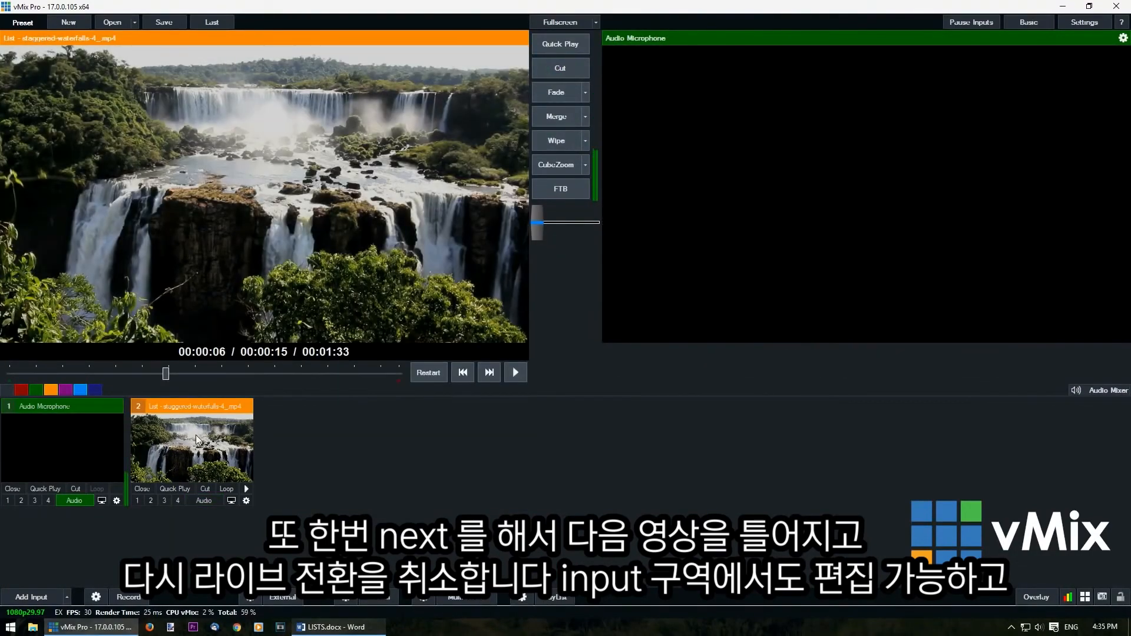
left_click(96, 437)
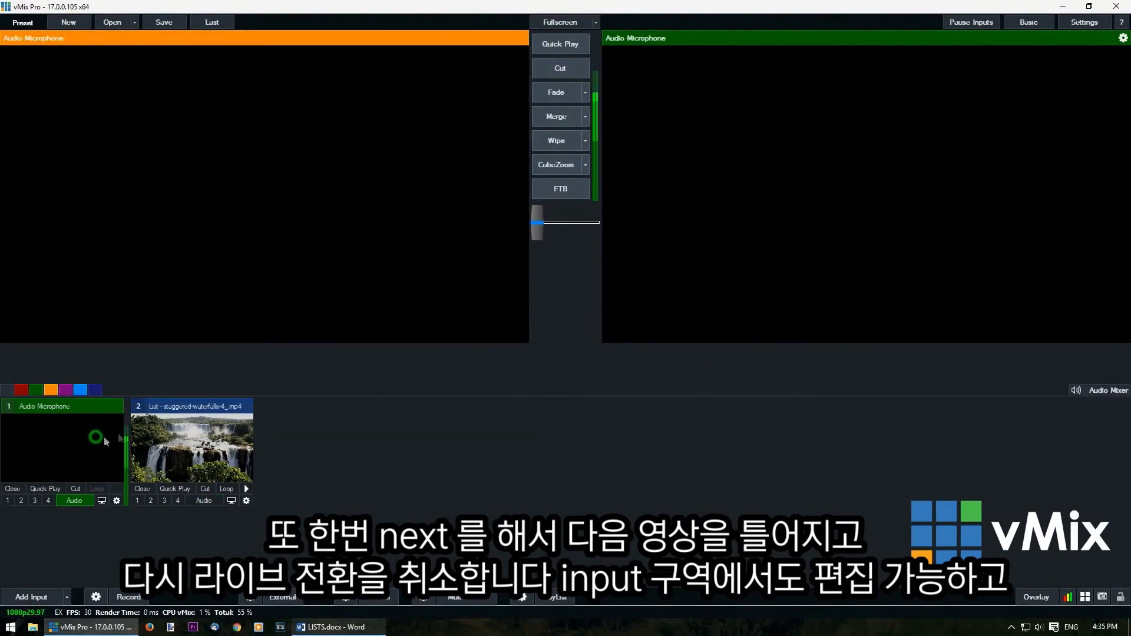
Switch the List input directly to multicolored-reef-with-yellow-fish.mp4, to jellyfish-in-aquarium.mp4, and to slow-motion-bouncy-balls-filling-lobby.mp4
right_click(198, 454)
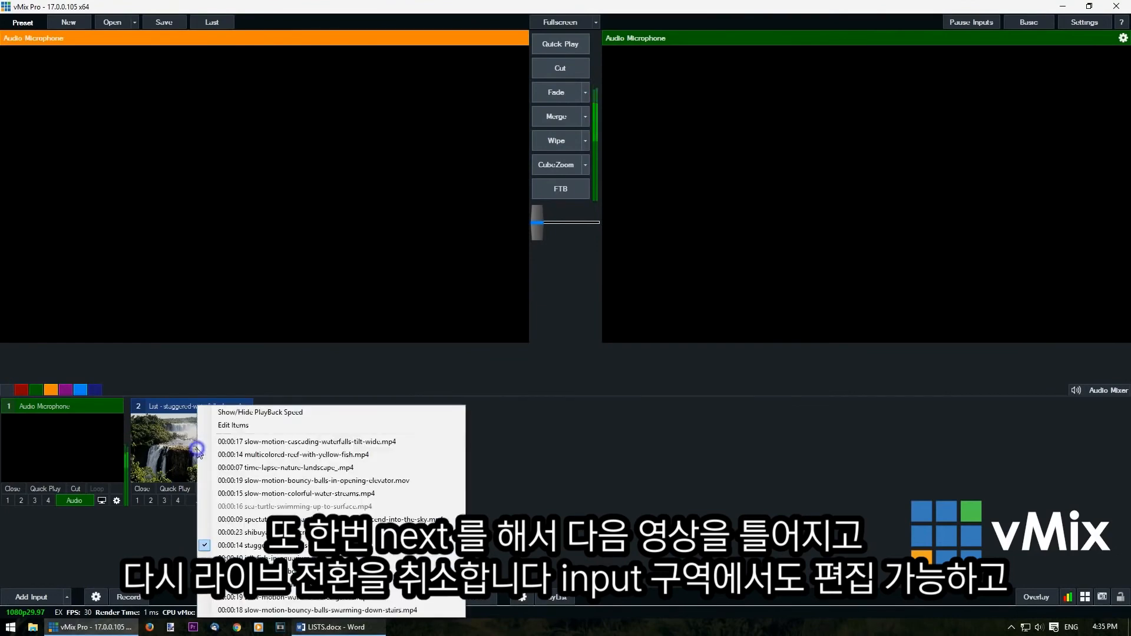
left_click(248, 455)
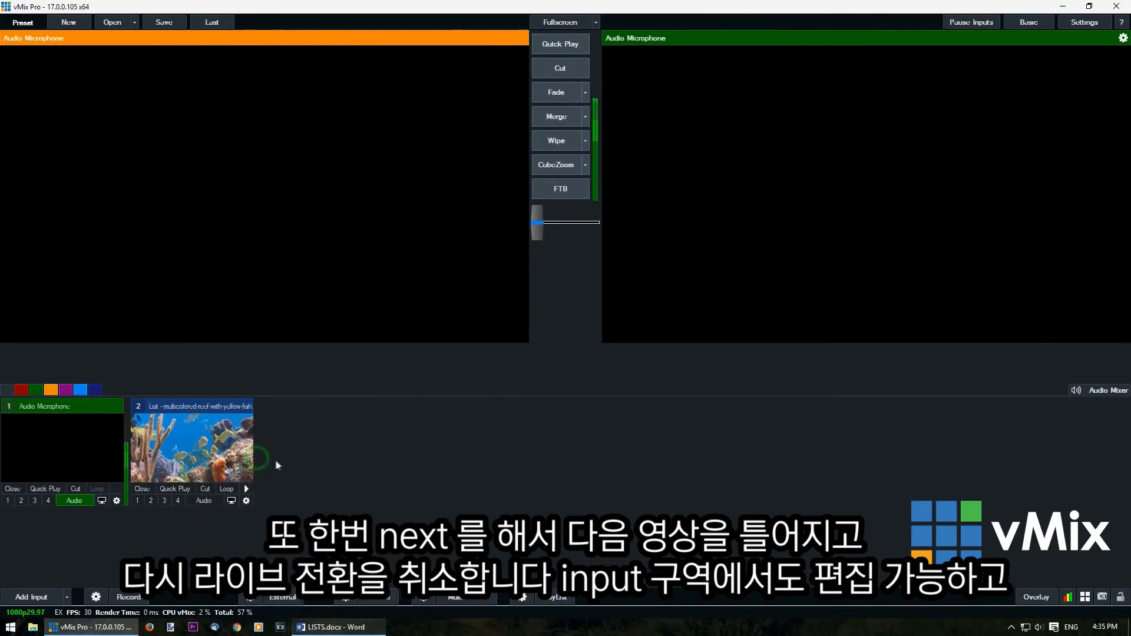
right_click(212, 456)
left_click(268, 559)
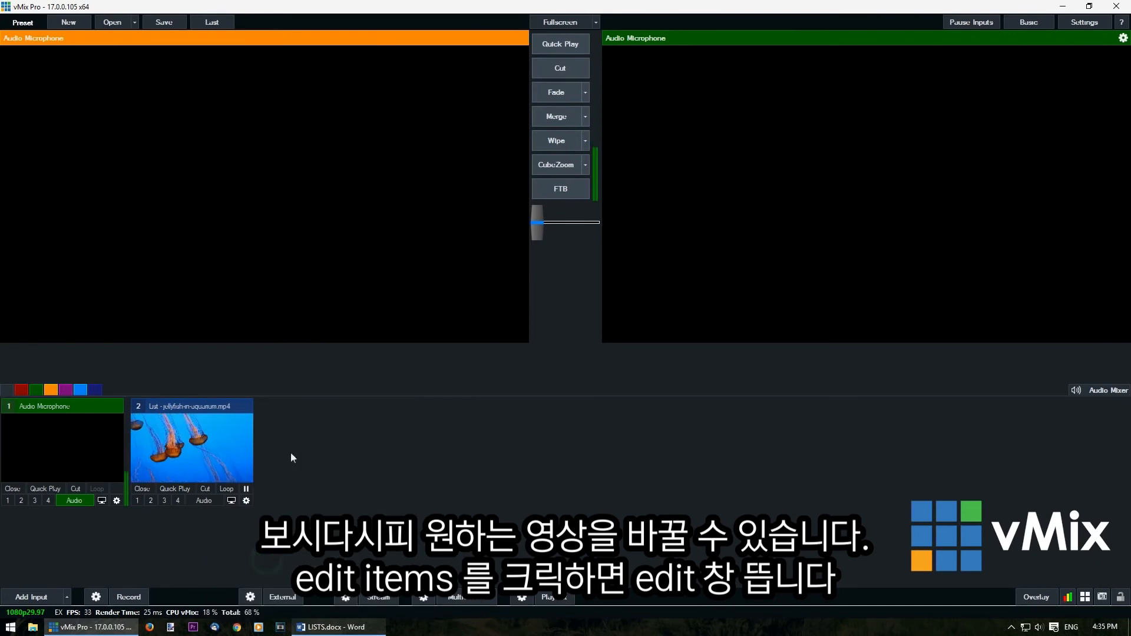
right_click(210, 462)
left_click(210, 453)
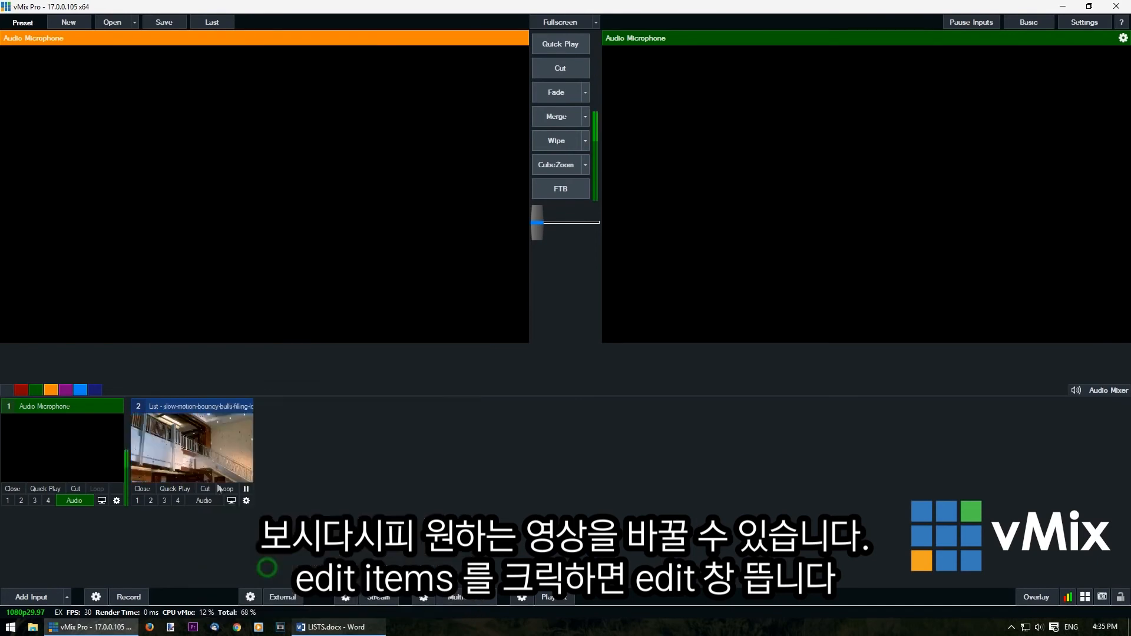
Open the List input's item editor directly from the input to view its items, and close it without changes
right_click(239, 449)
left_click(254, 422)
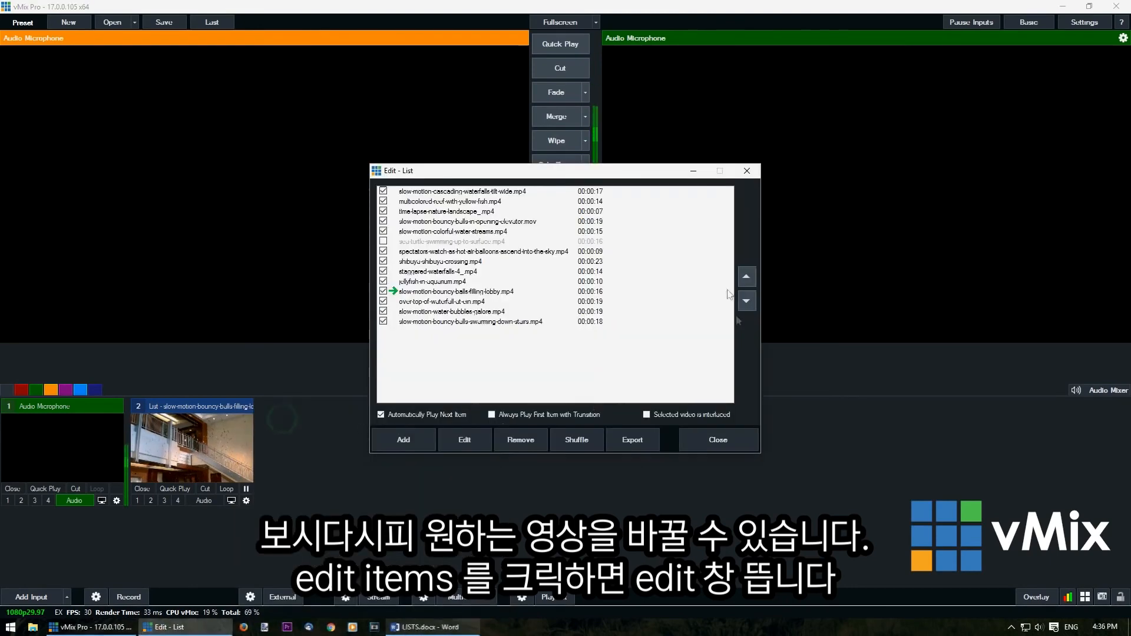
left_click(746, 171)
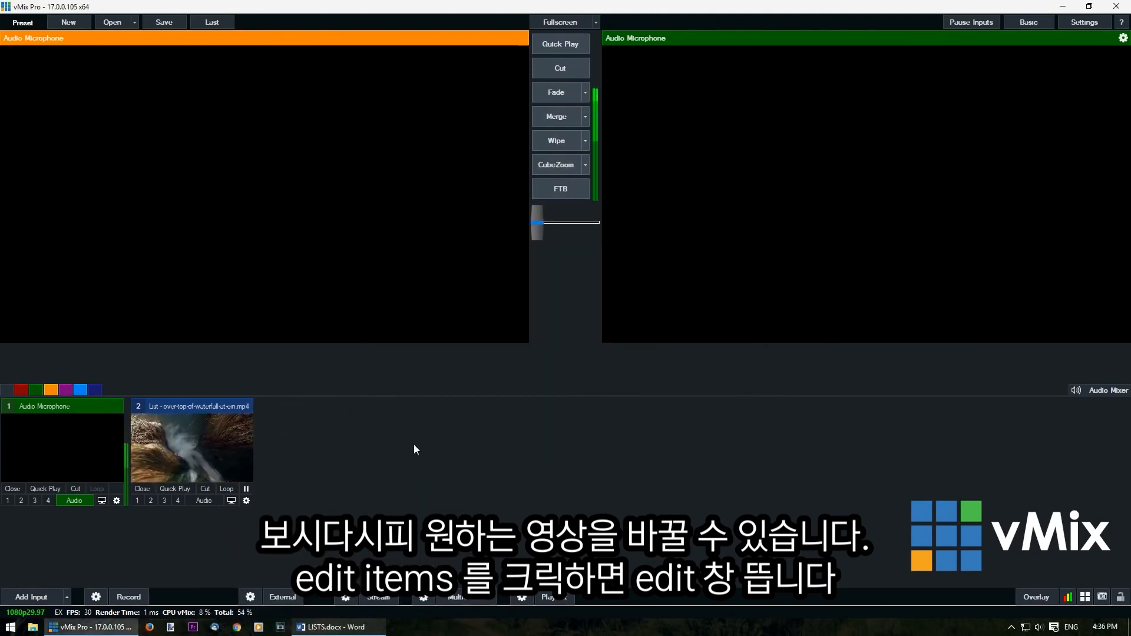